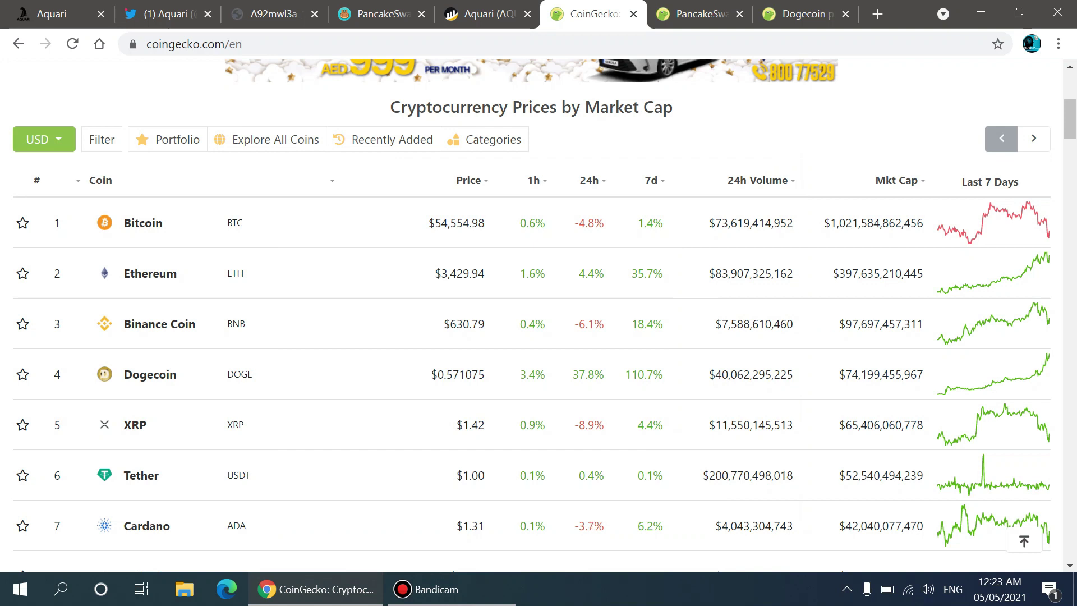
- Highlight the DOGE and BNB tickers in the market-cap table, then switch to the PancakeSwap pairs tab
drag(252, 375, 123, 375)
drag(252, 324, 227, 273)
click(228, 273)
drag(227, 325, 245, 323)
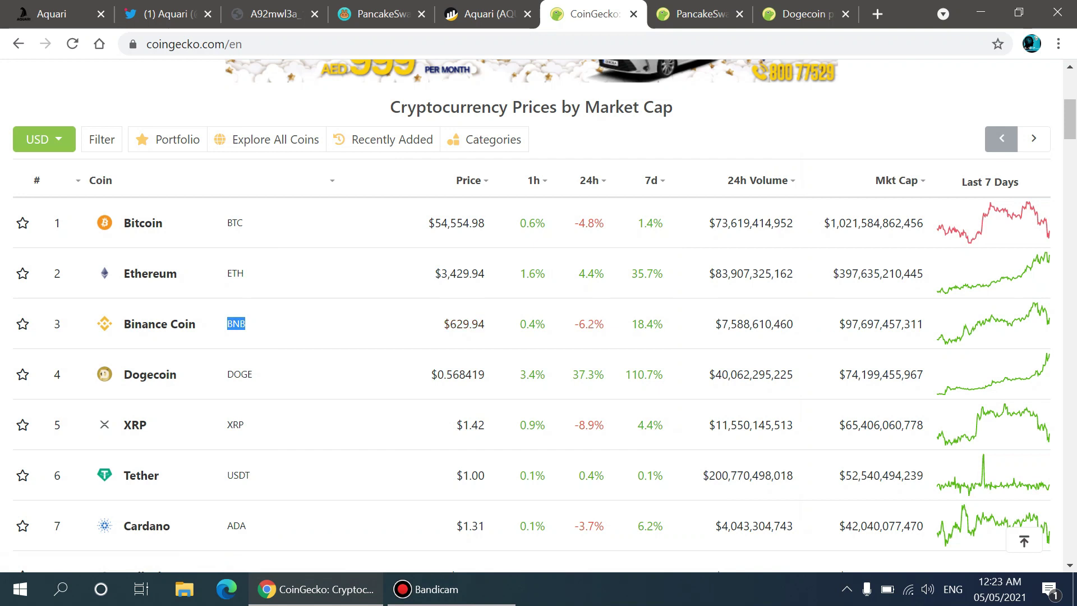
key(ctrl+Tab)
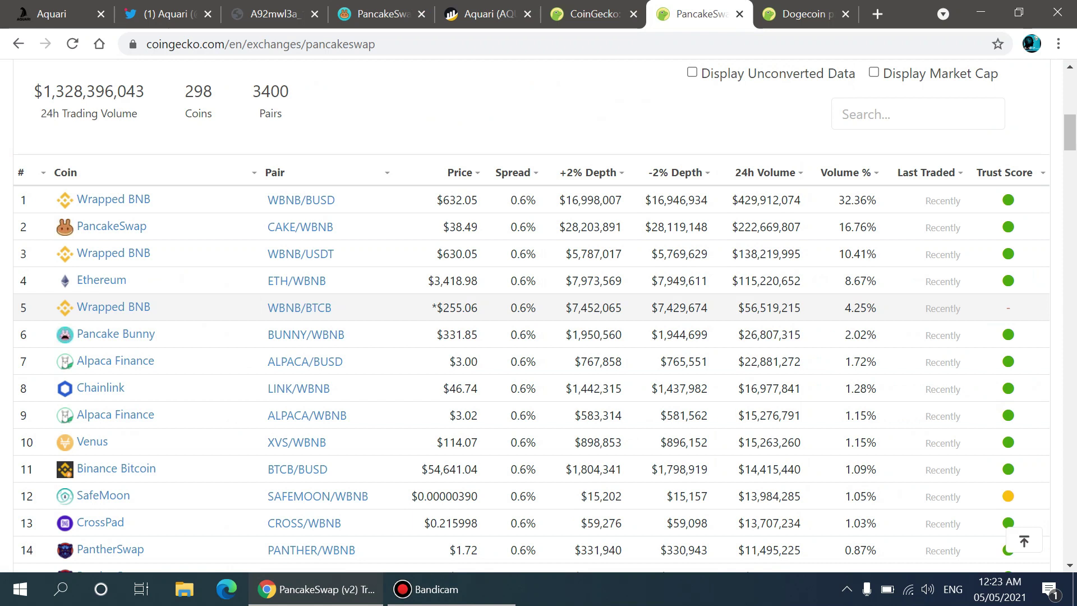
scroll(538, 337, down, 1)
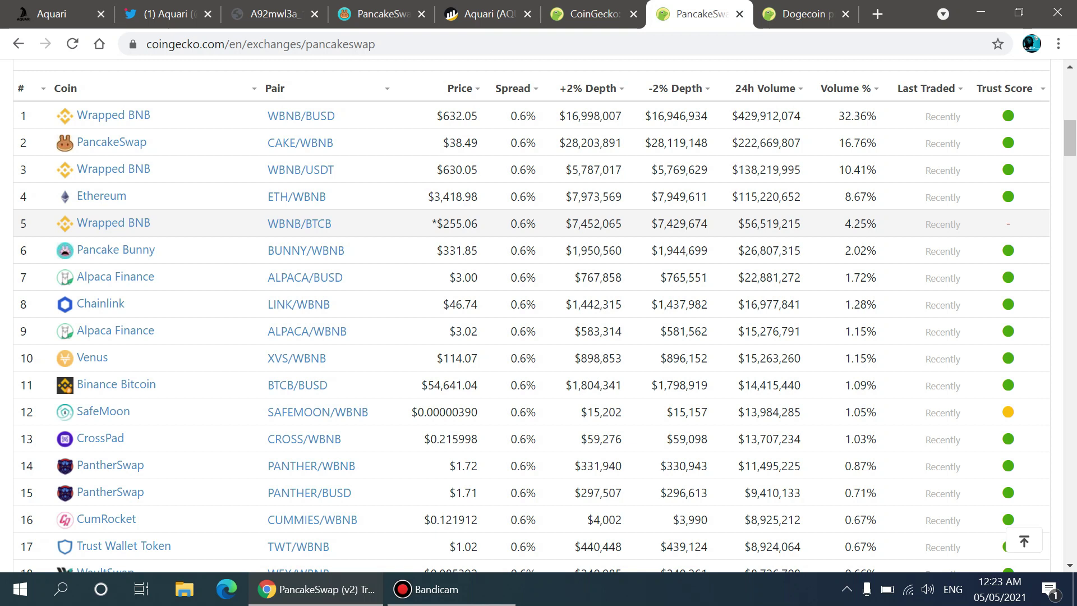
scroll(539, 336, down, 1)
scroll(538, 337, down, 1)
scroll(539, 338, down, 1)
scroll(538, 336, down, 2)
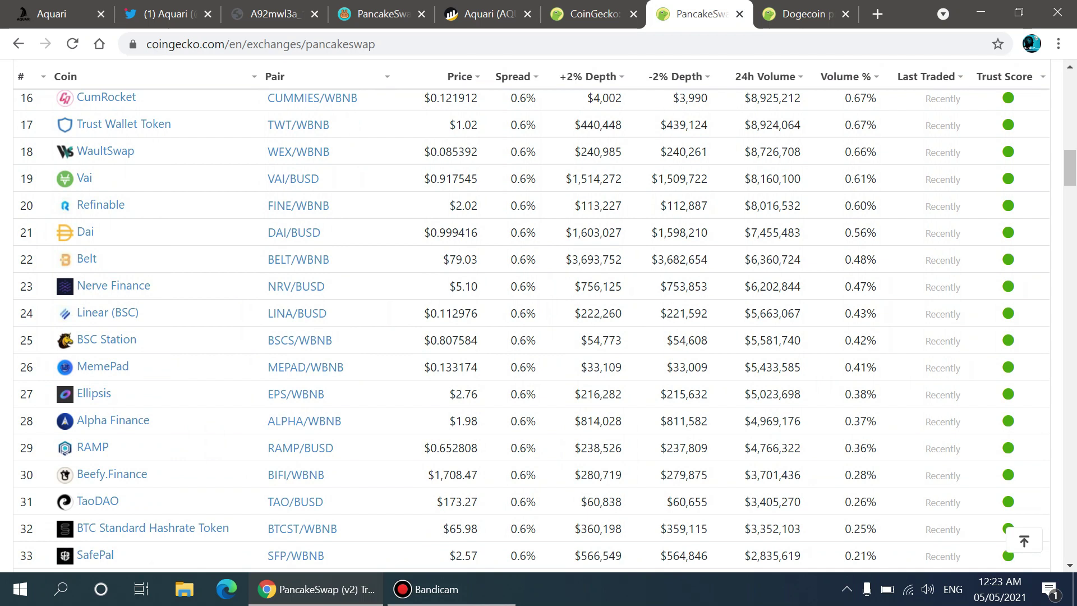
scroll(539, 337, down, 2)
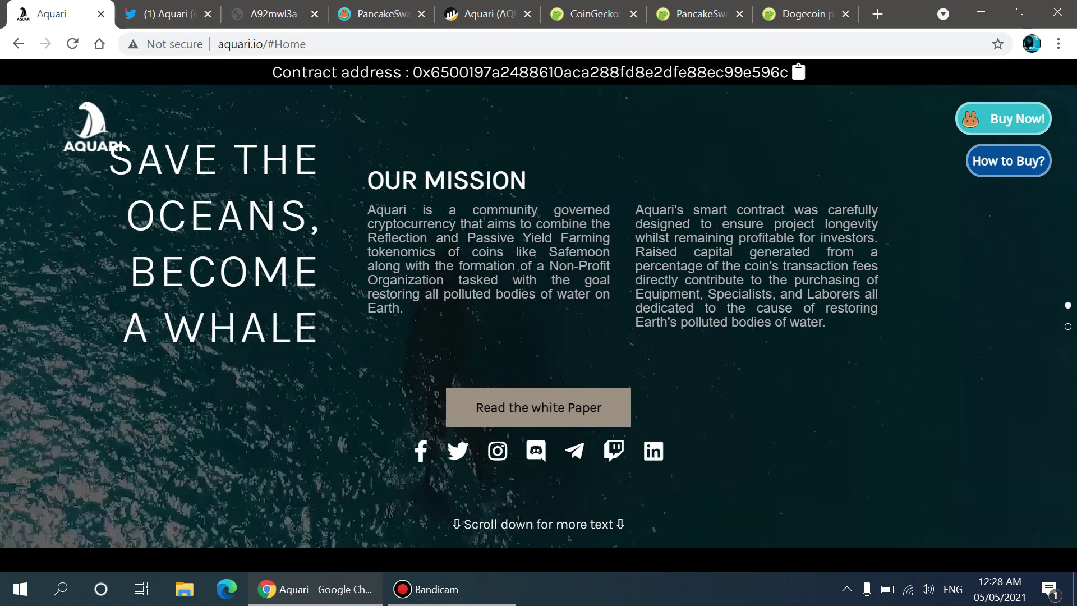
scroll(539, 314, down, 2)
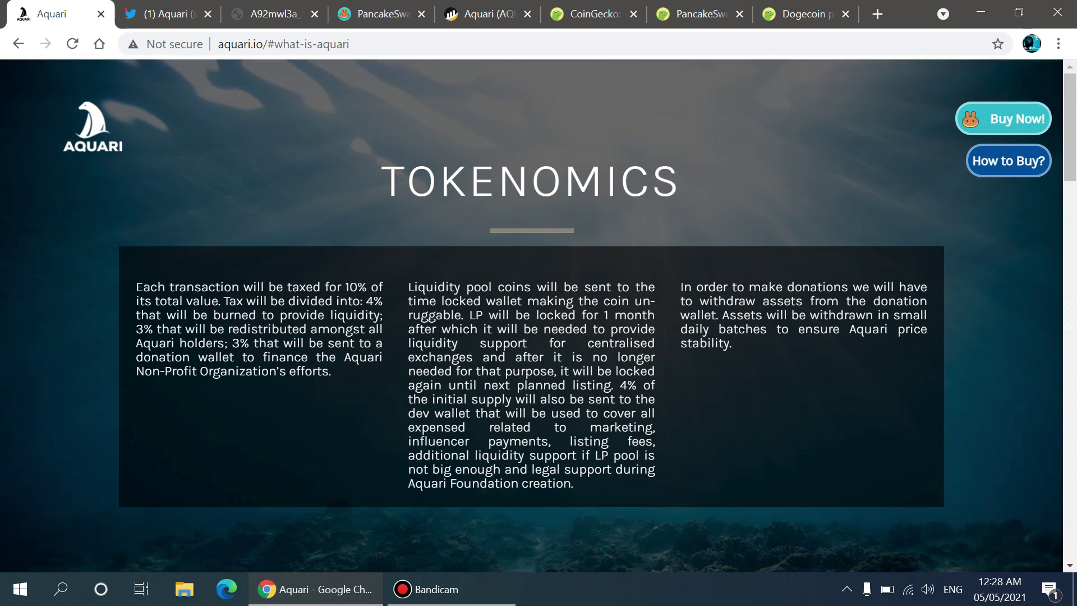
scroll(539, 337, down, 1)
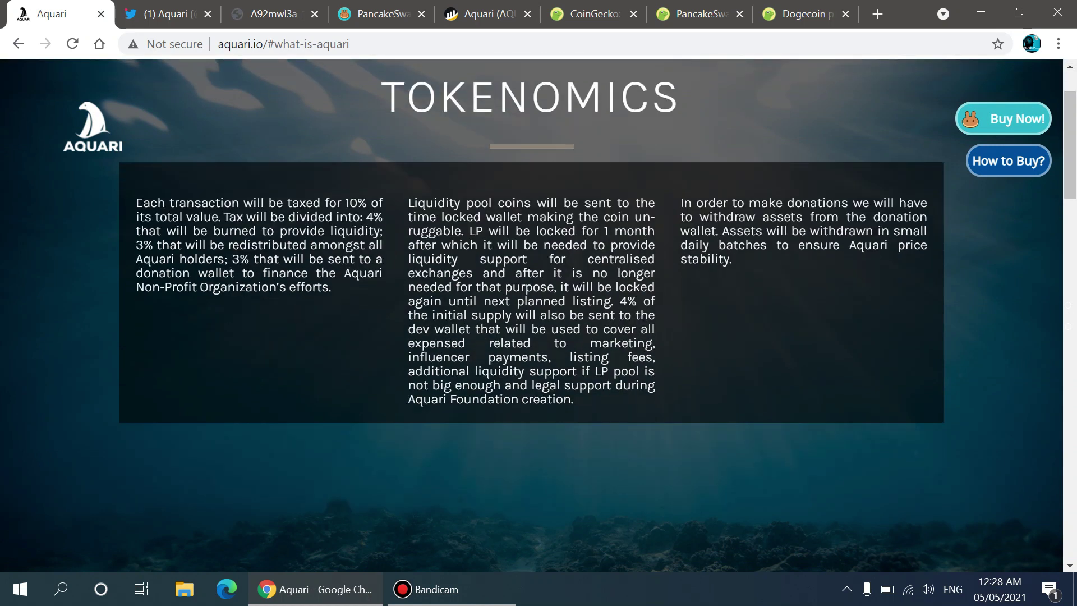
scroll(538, 337, down, 1)
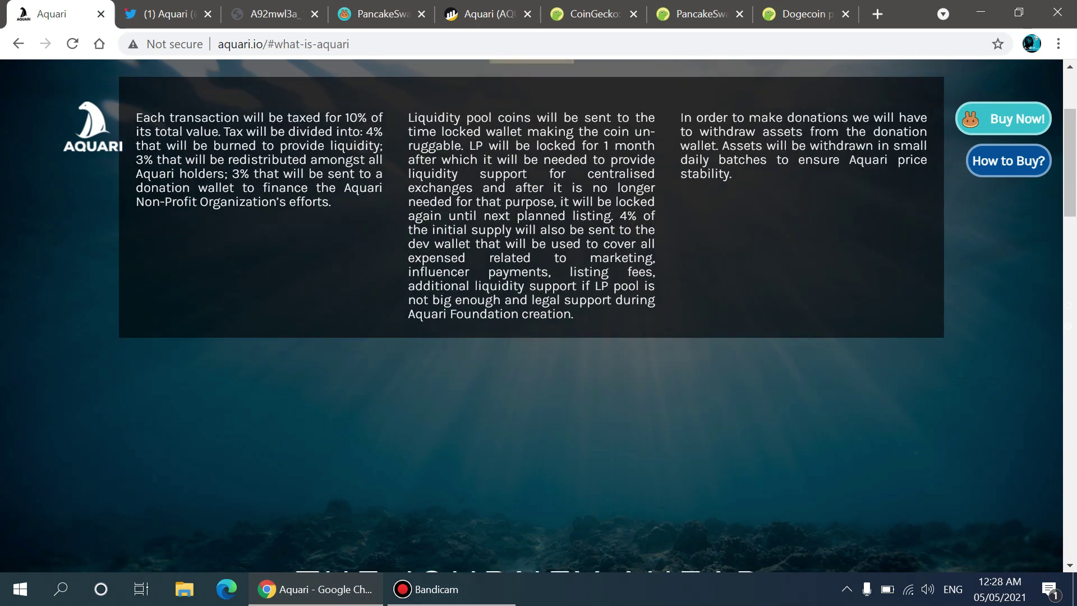
scroll(539, 337, down, 1)
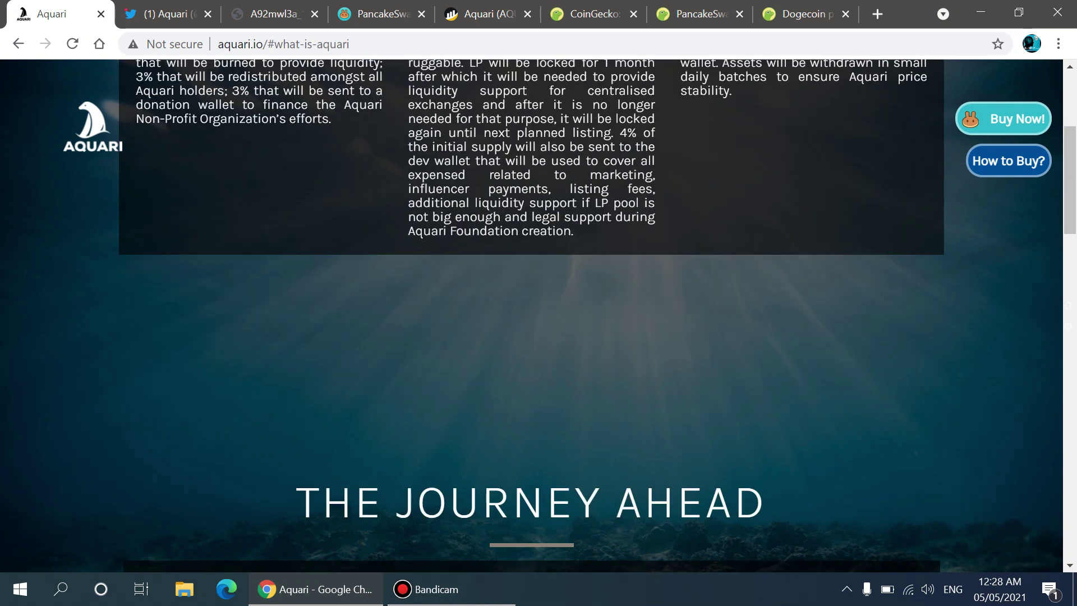
scroll(538, 336, up, 2)
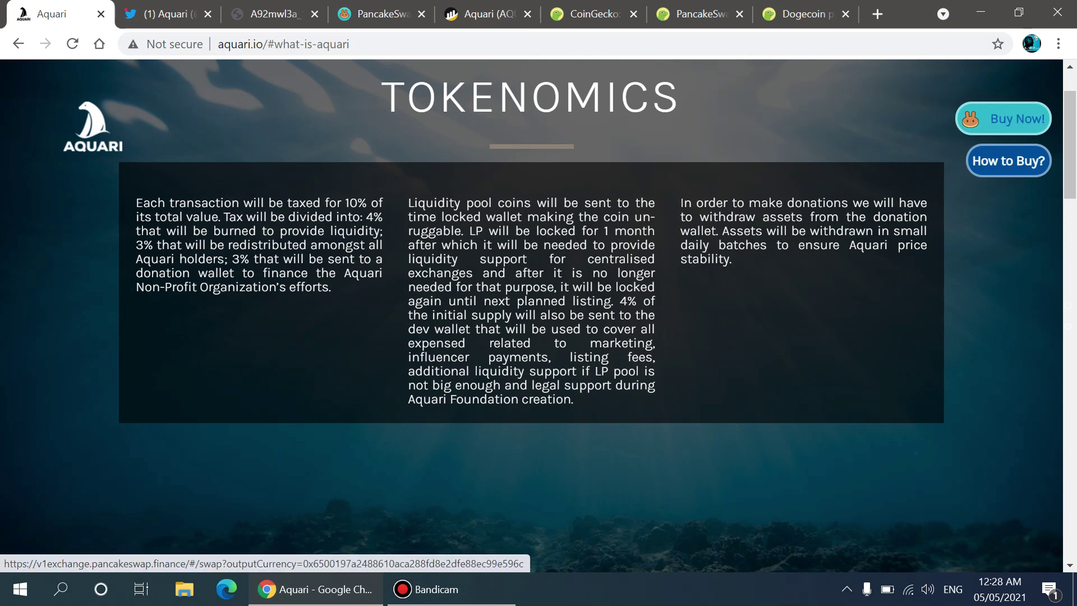
- Use Buy Now to open the 1 BNB-to-AQUARI swap page, select 'v1exchange', then bring up BscScan
click(1006, 118)
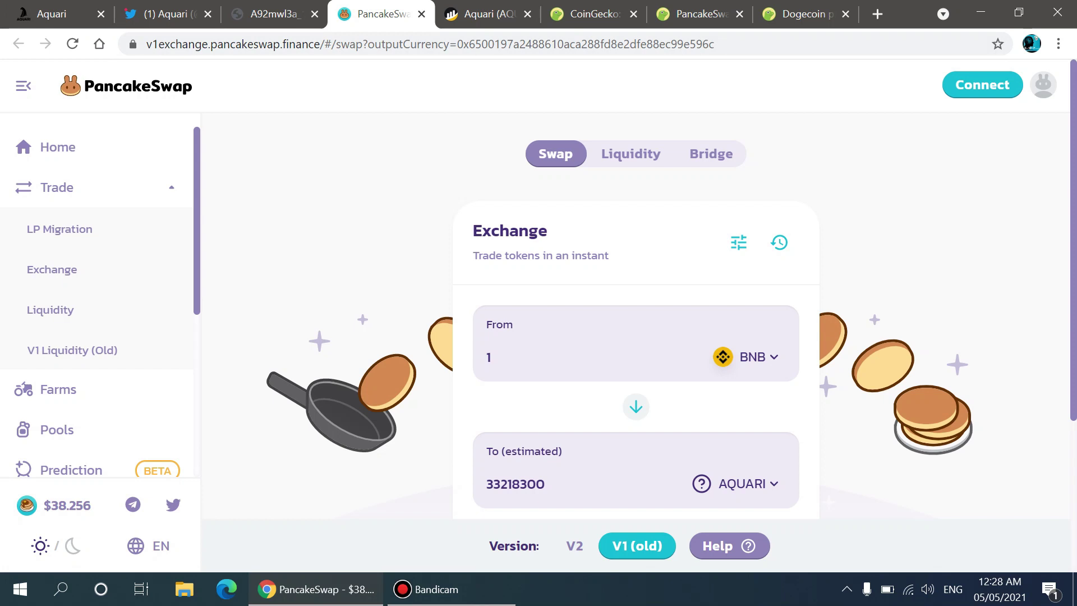
double_click(177, 44)
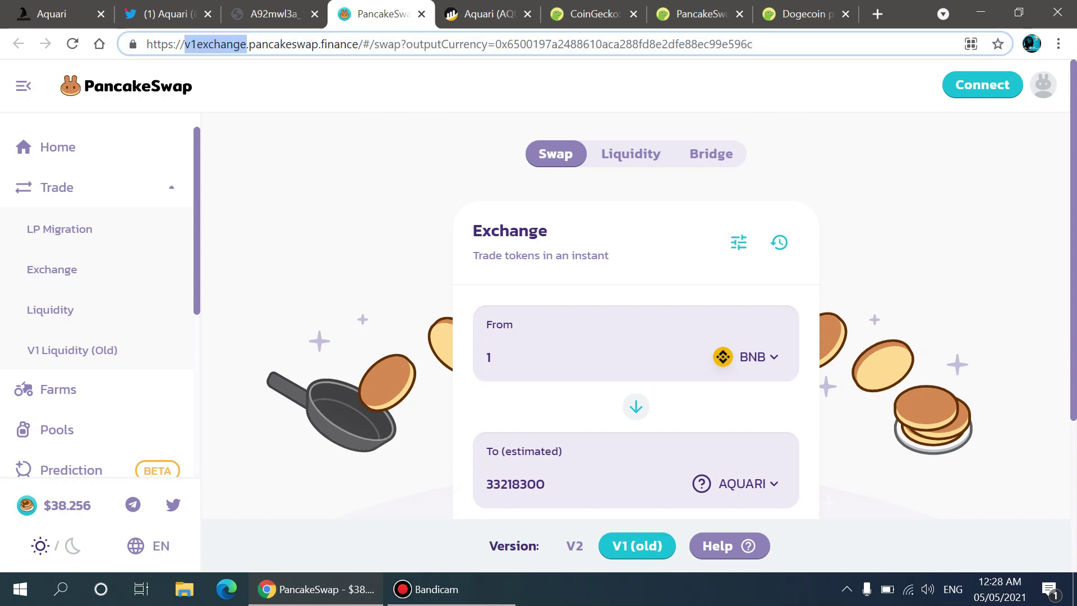
scroll(538, 290, down, 1)
scroll(539, 290, down, 1)
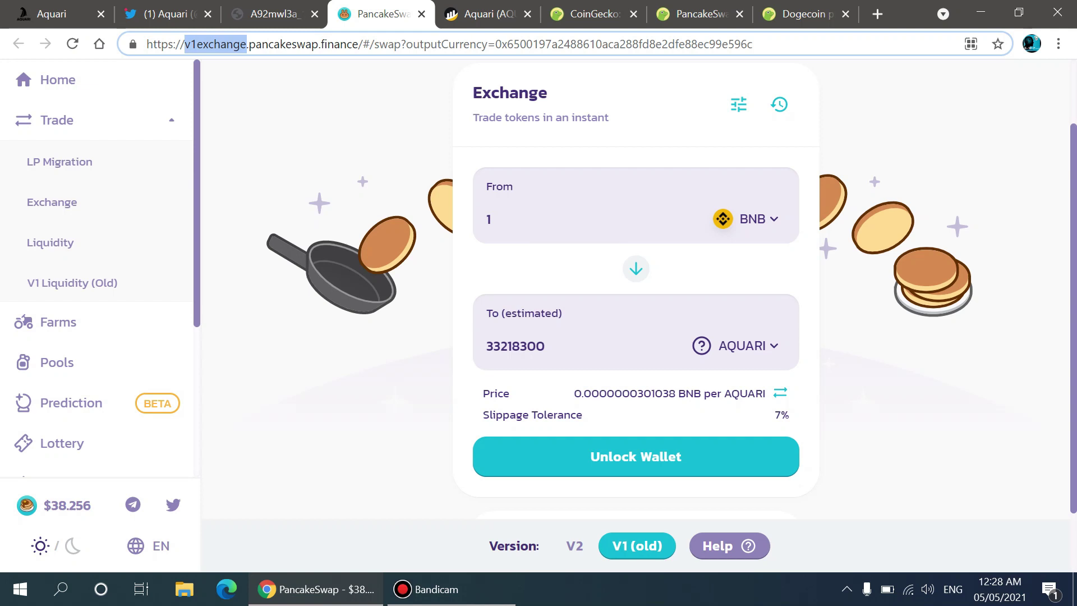
scroll(636, 337, up, 2)
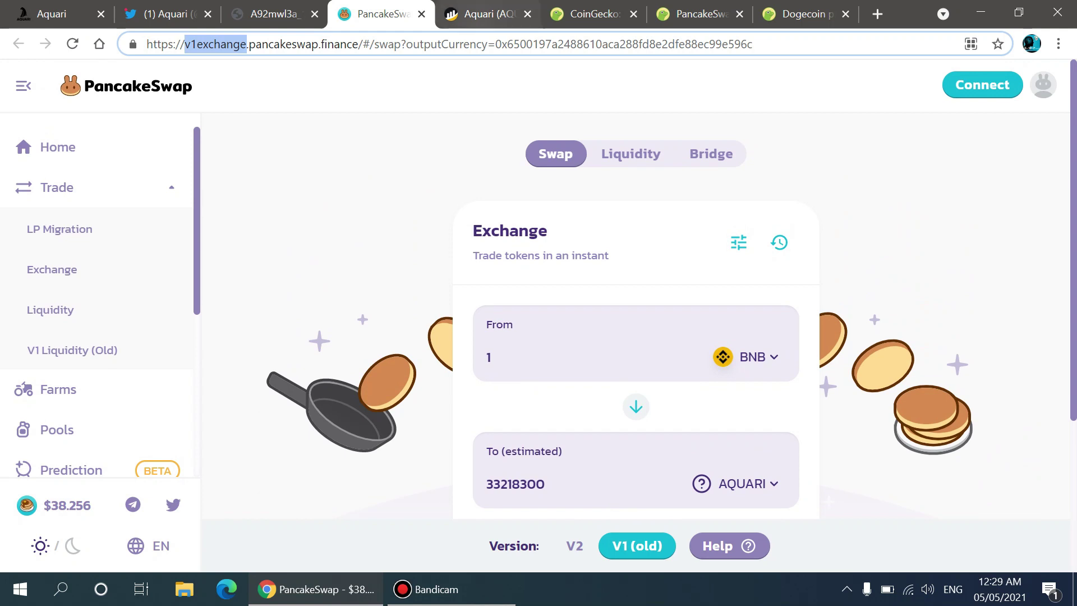
click(479, 14)
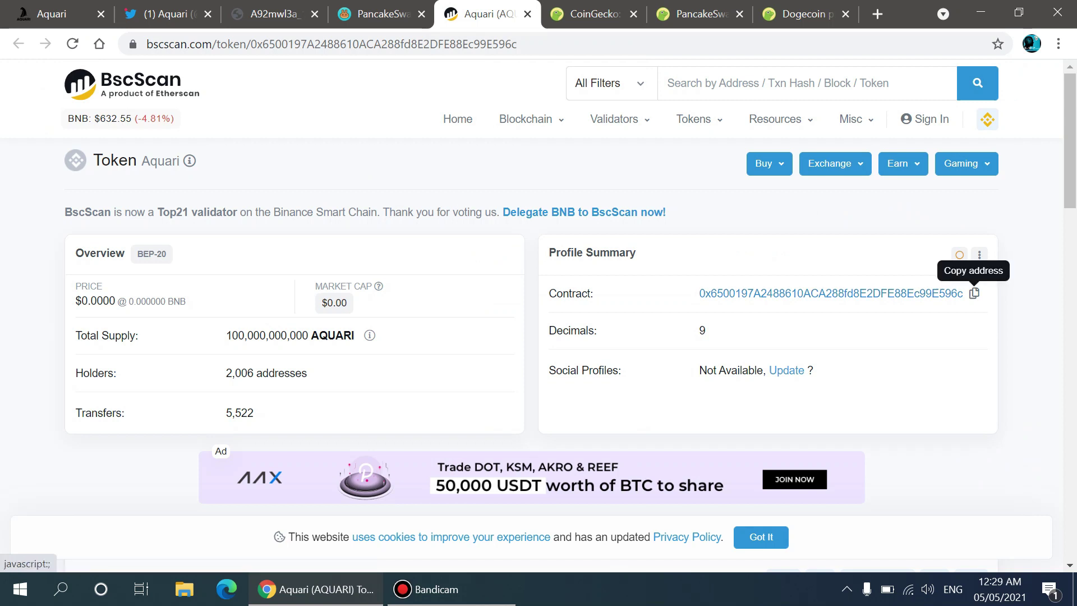
- Review the Aquari BscScan overview (100 billion supply, 2,006 holders), then return to Tokenomics
click(51, 13)
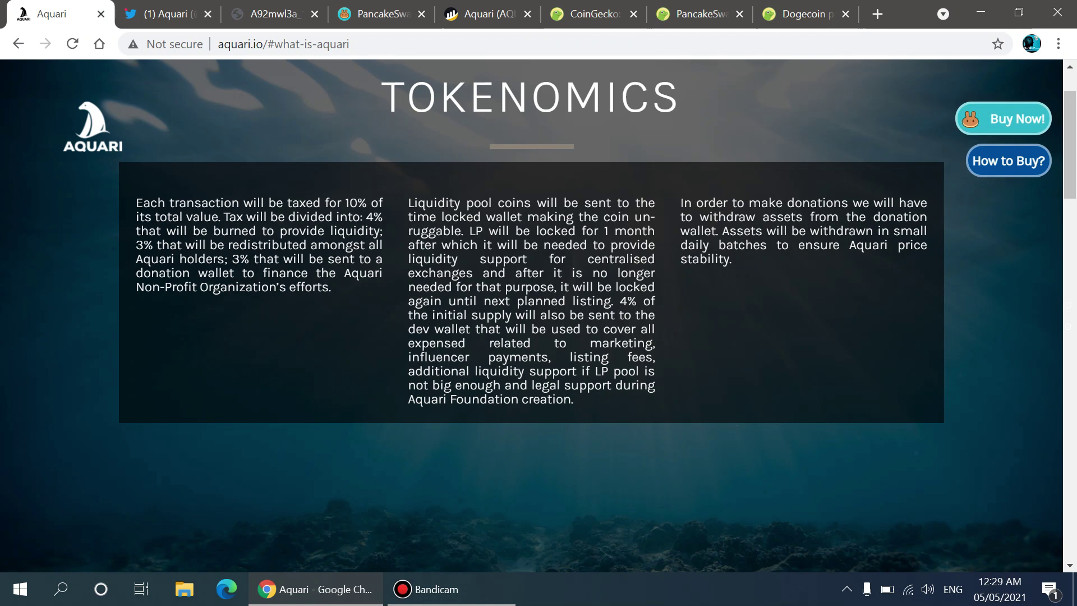
mouse_move(136, 202)
mouse_down()
mouse_move(278, 216)
mouse_move(330, 287)
mouse_up()
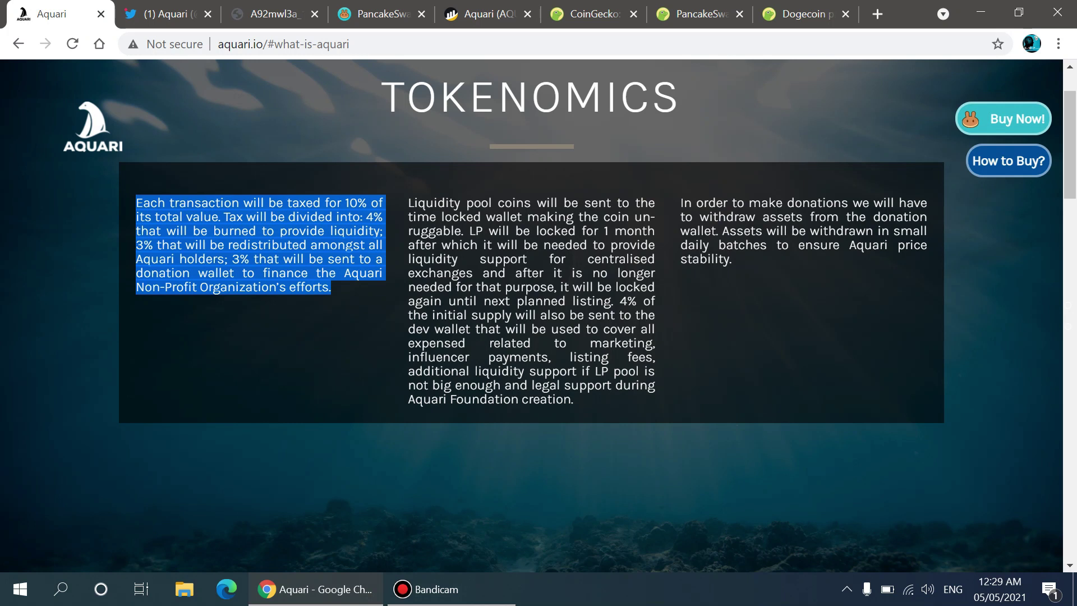
scroll(538, 337, up, 1)
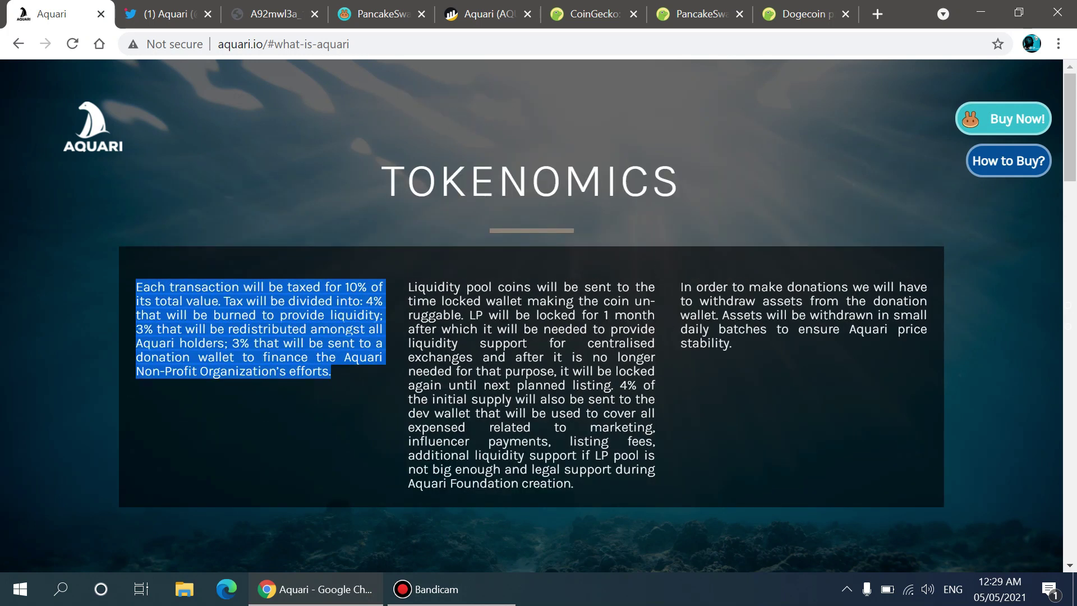
scroll(538, 337, up, 1)
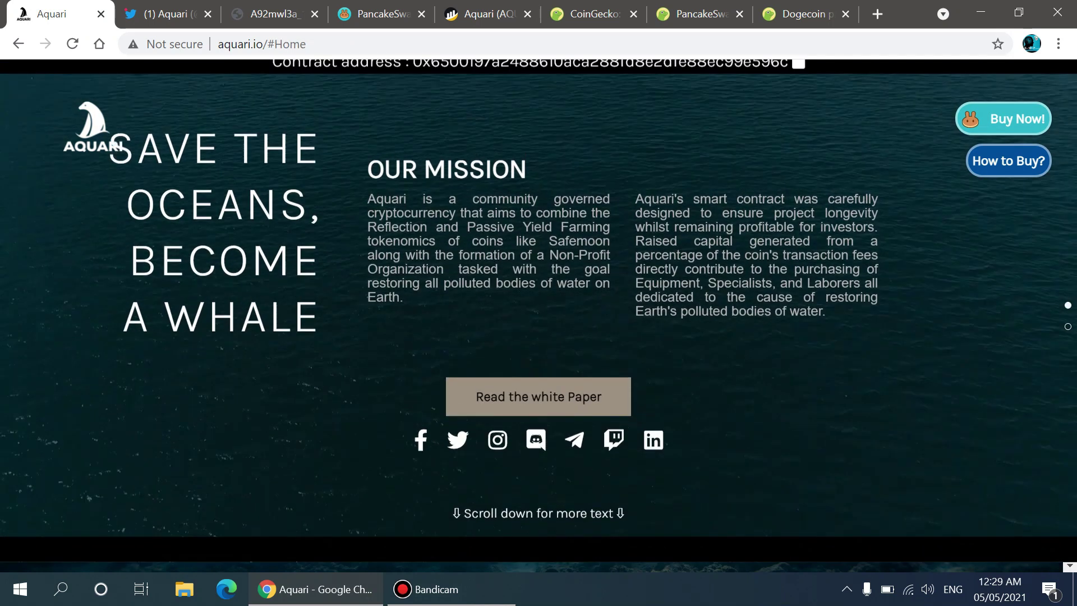
drag(547, 266, 443, 279)
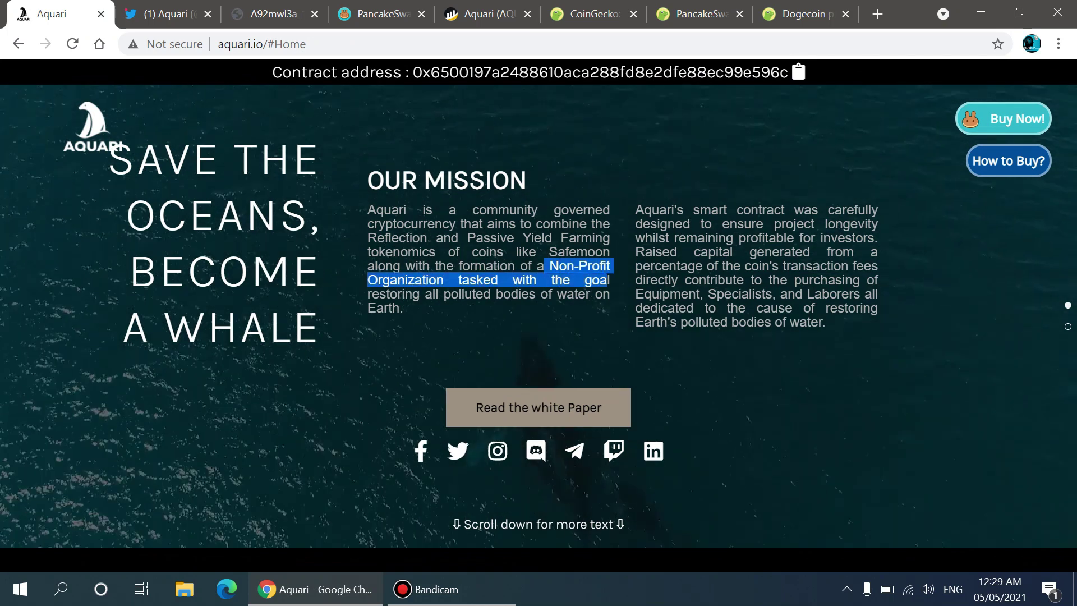
scroll(539, 337, down, 1)
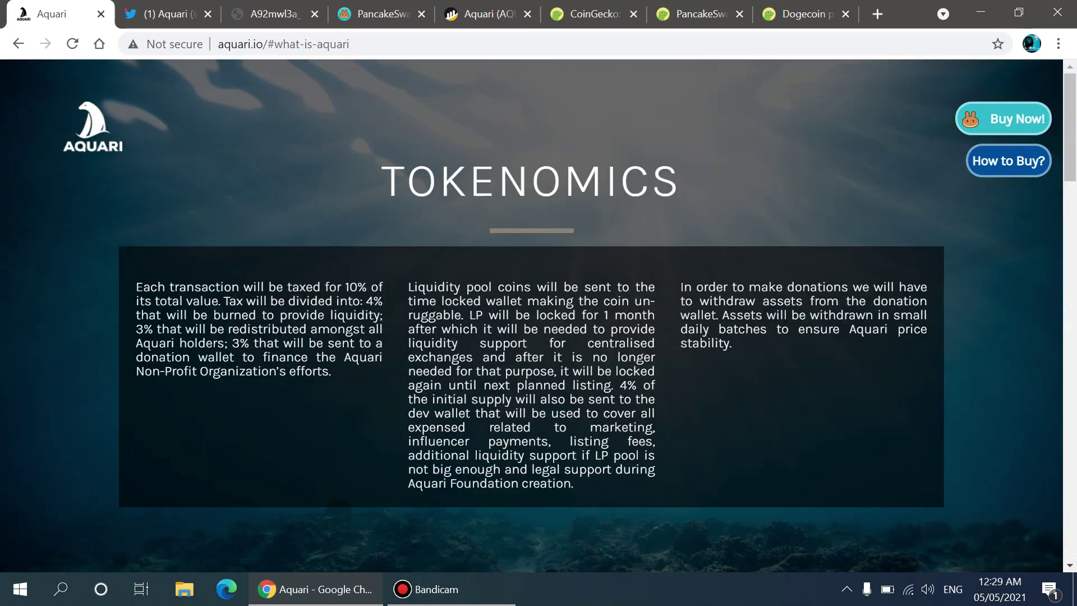
- Highlight the liquidity pool paragraph in Tokenomics, then switch to the PancakeSwap exchange page
mouse_move(409, 287)
mouse_down()
mouse_move(493, 287)
mouse_move(579, 470)
mouse_move(573, 484)
mouse_up()
click(378, 13)
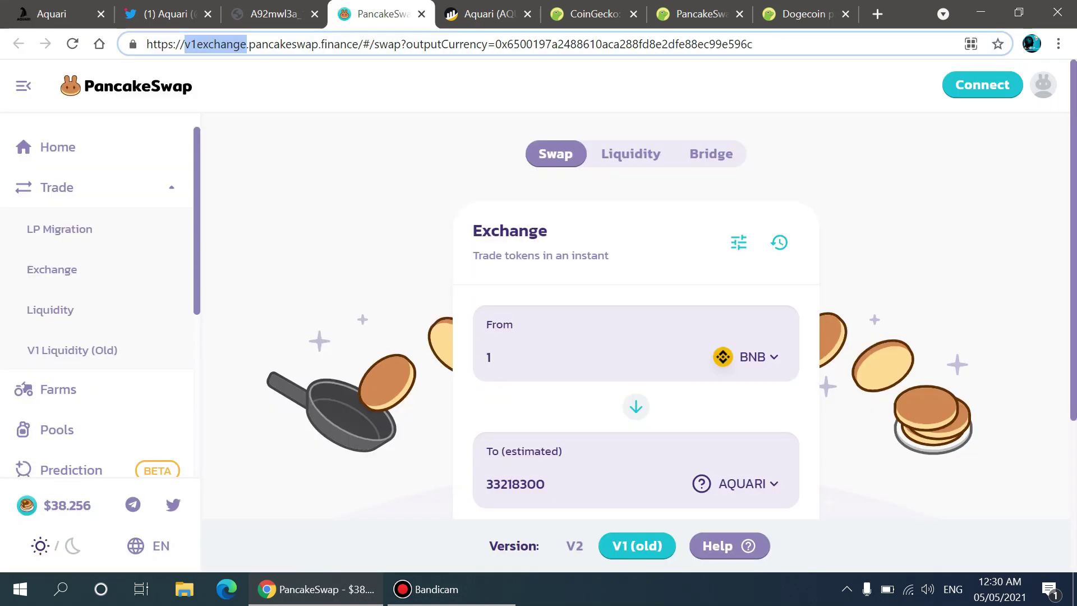
- Return to the Aquari Tokenomics page in the first tab with Ctrl+1
key(ctrl+1)
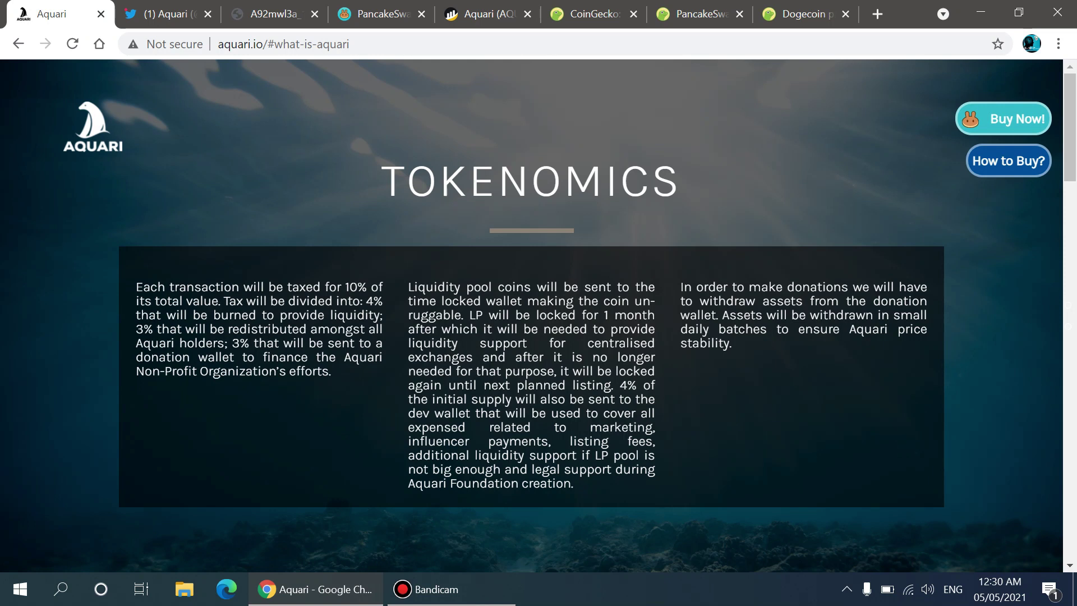
- Highlight the donation withdrawal paragraph and expand Phase 1 of the roadmap
drag(137, 300, 574, 484)
drag(680, 286, 732, 344)
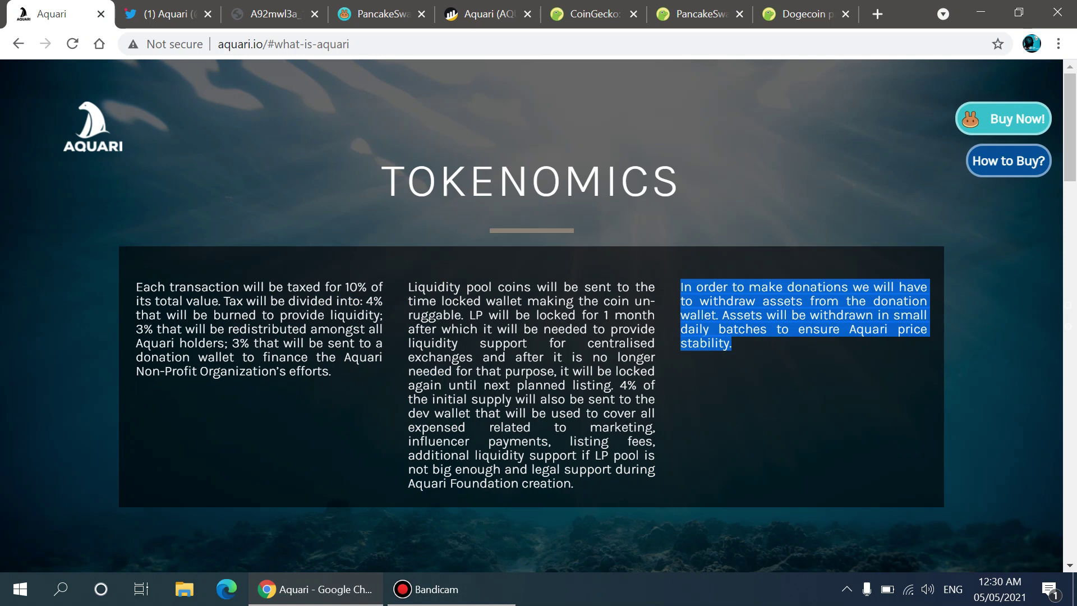
scroll(538, 389, down, 6)
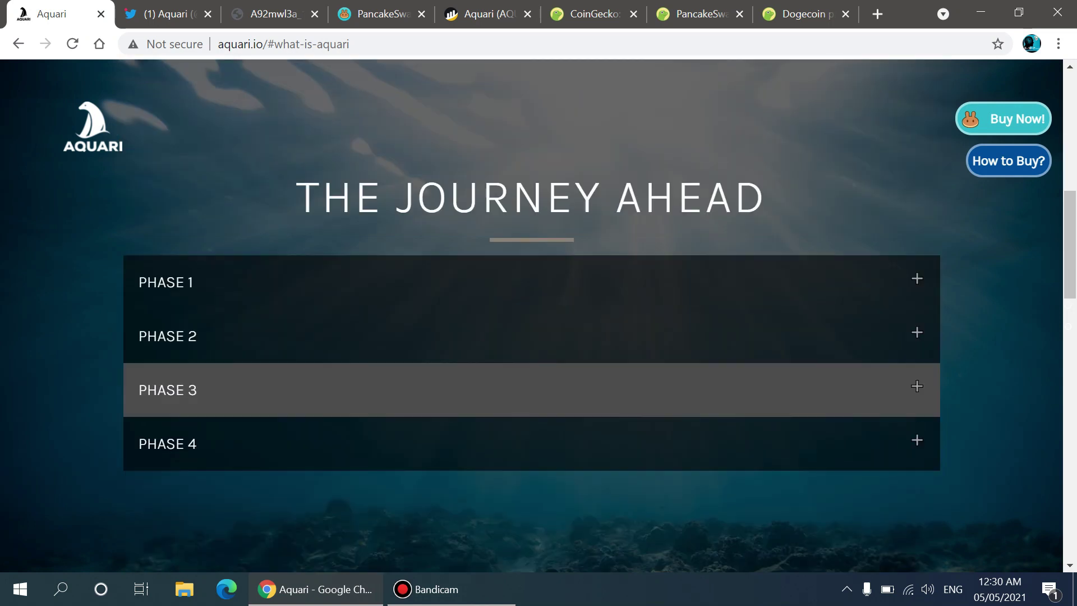
scroll(538, 370, down, 1)
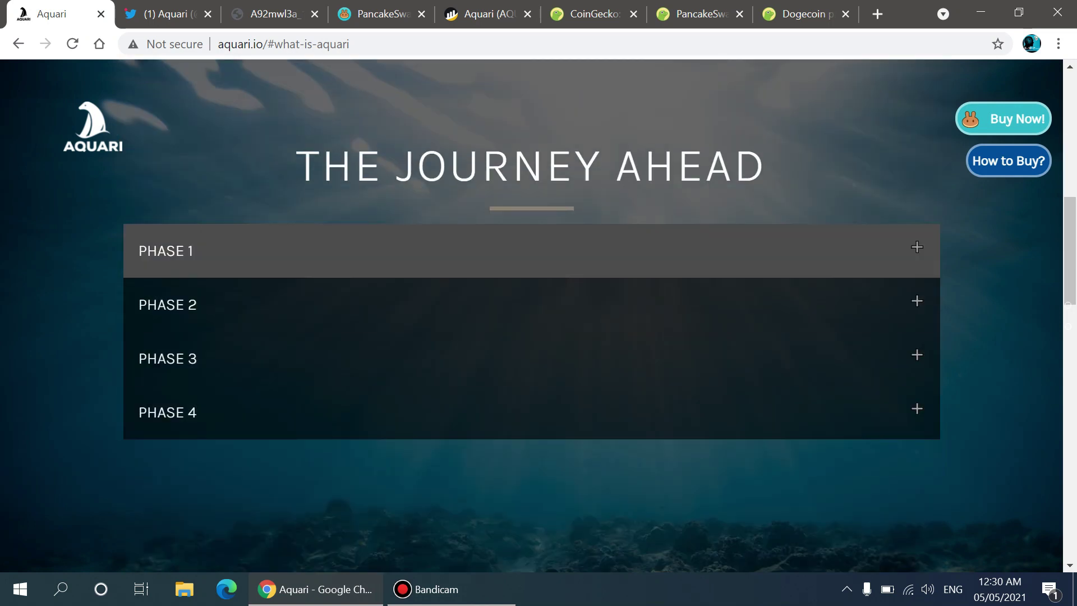
click(168, 251)
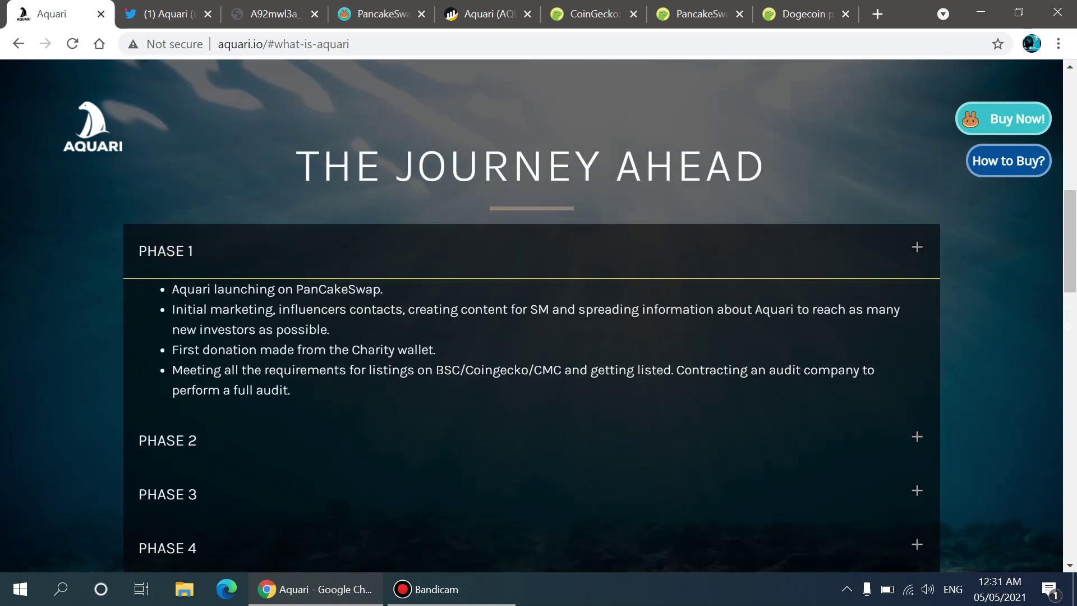
- Select the Phase 1 bullets (first donation, listings and audit), then open the white paper
mouse_move(172, 289)
mouse_down()
mouse_move(294, 309)
mouse_move(329, 329)
mouse_up()
drag(178, 349, 436, 349)
drag(172, 369, 291, 389)
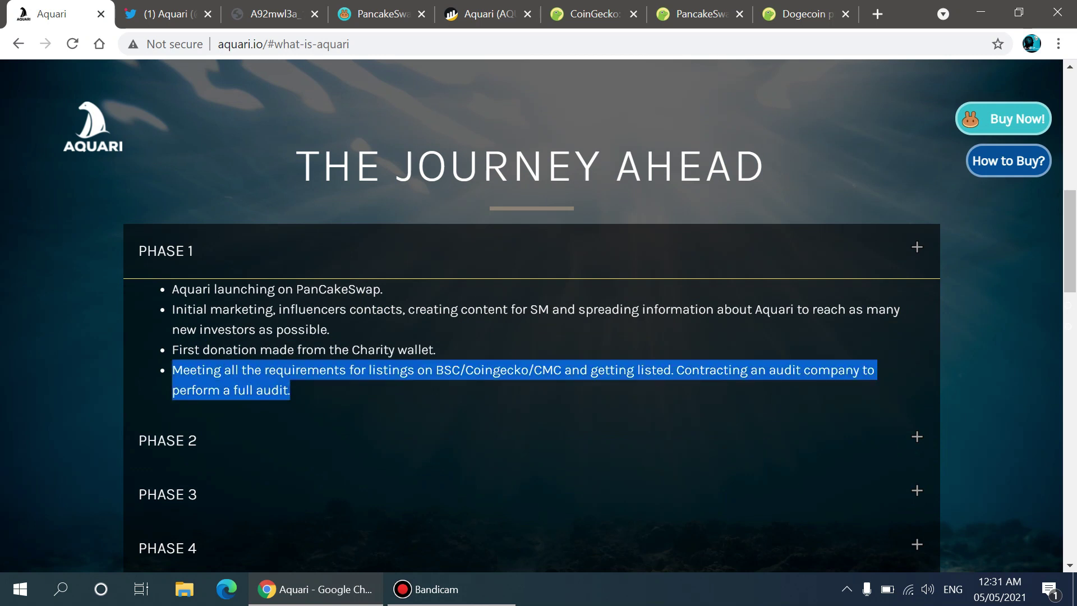
scroll(530, 337, down, 1)
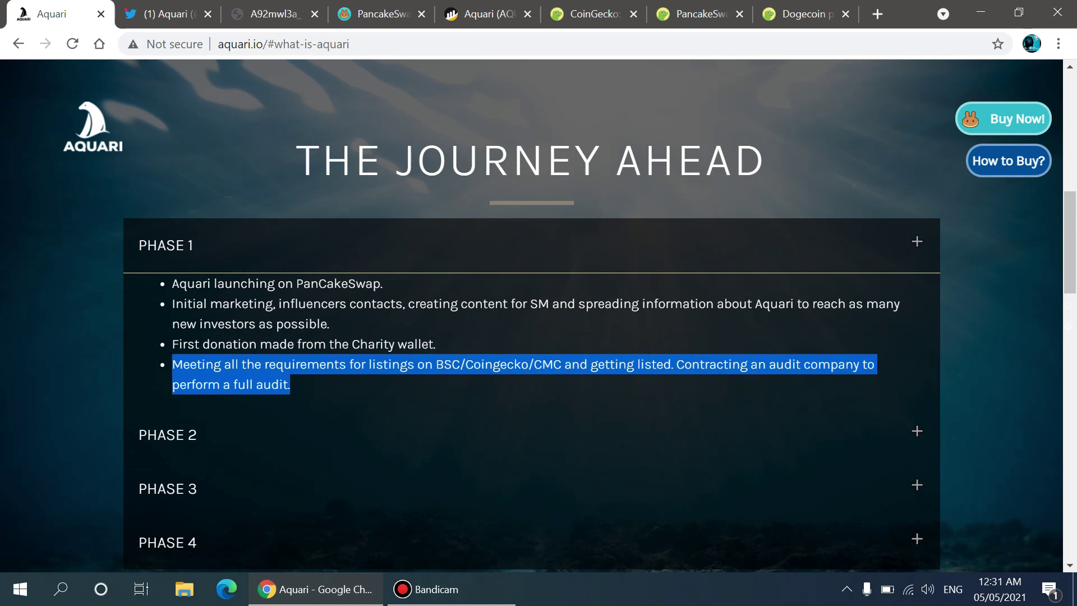
scroll(530, 337, down, 1)
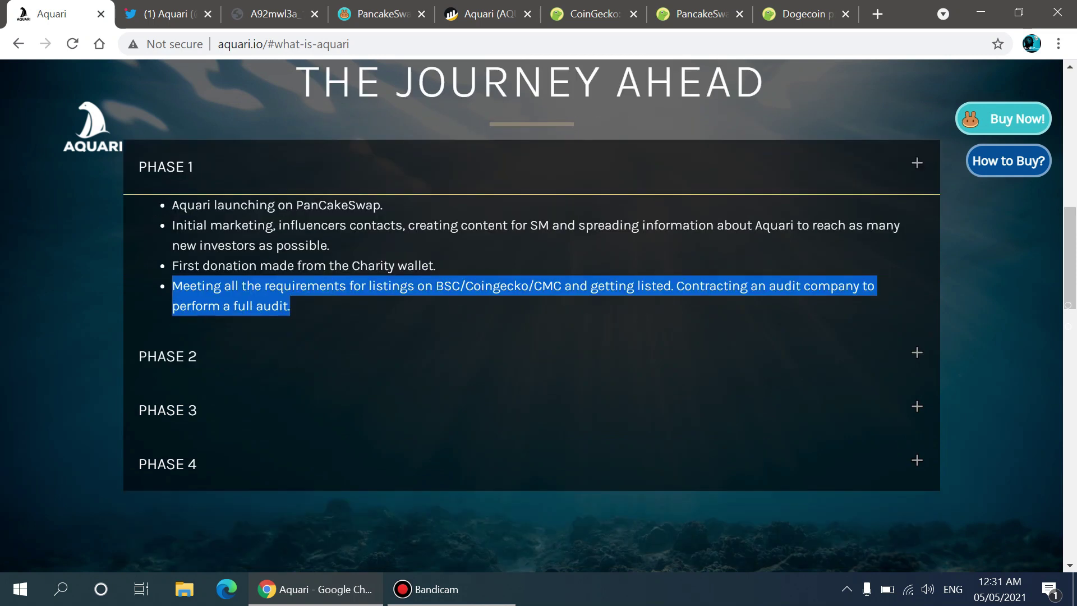
scroll(917, 349, down, 3)
scroll(917, 349, down, 3)
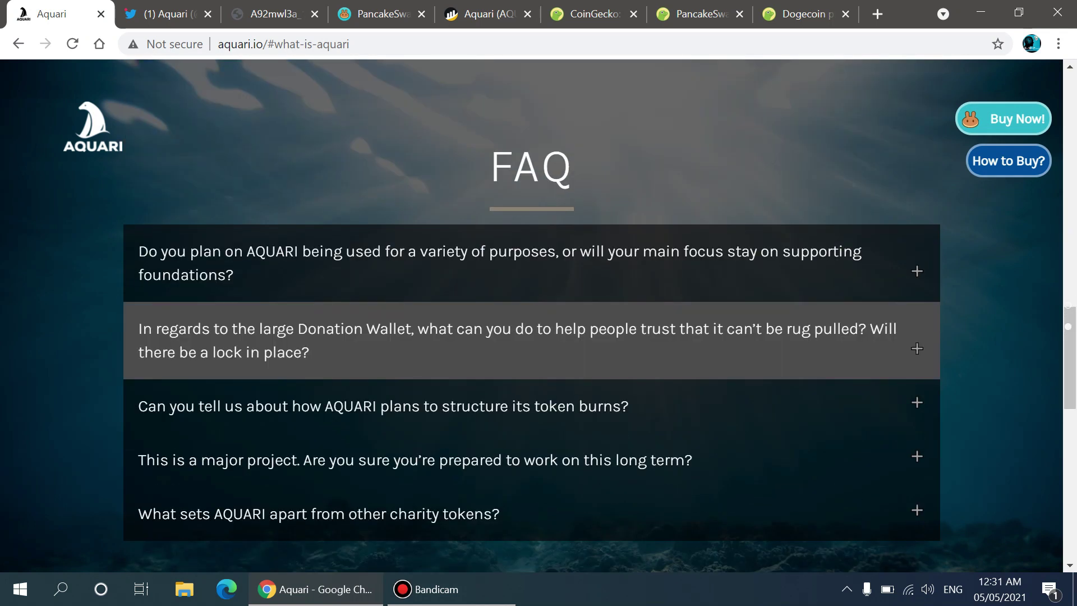
scroll(917, 348, down, 3)
scroll(917, 349, down, 3)
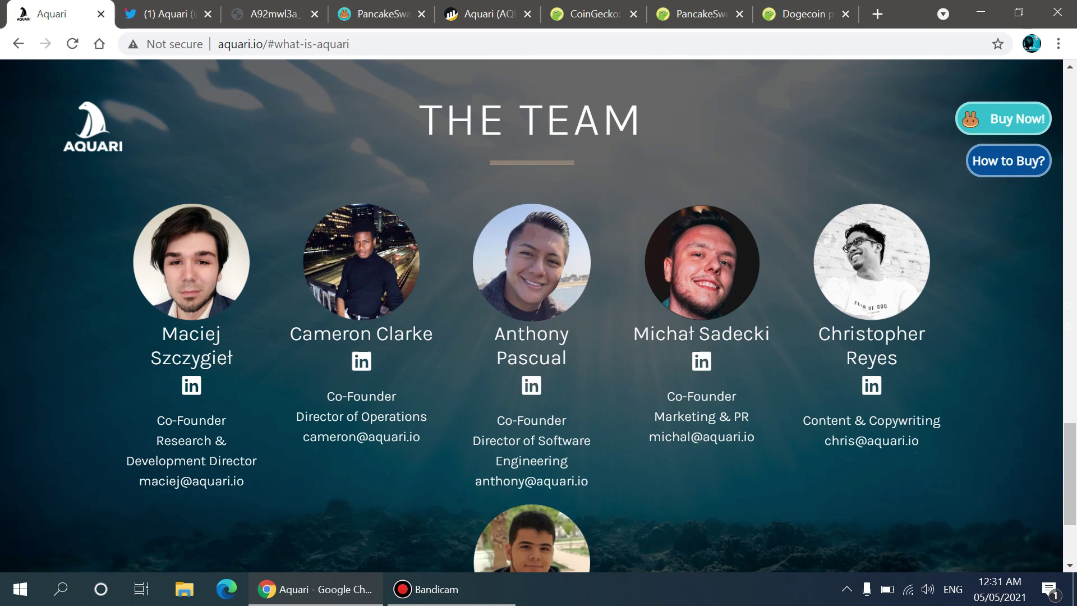
scroll(917, 360, up, 3)
scroll(917, 361, up, 3)
scroll(917, 360, up, 2)
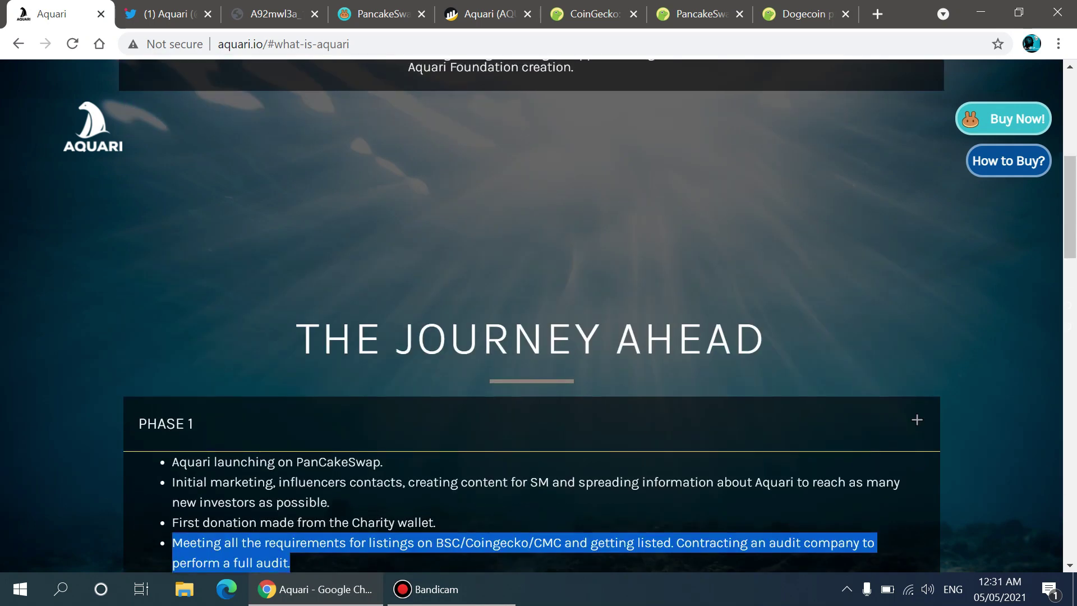
scroll(917, 360, up, 3)
scroll(917, 361, up, 3)
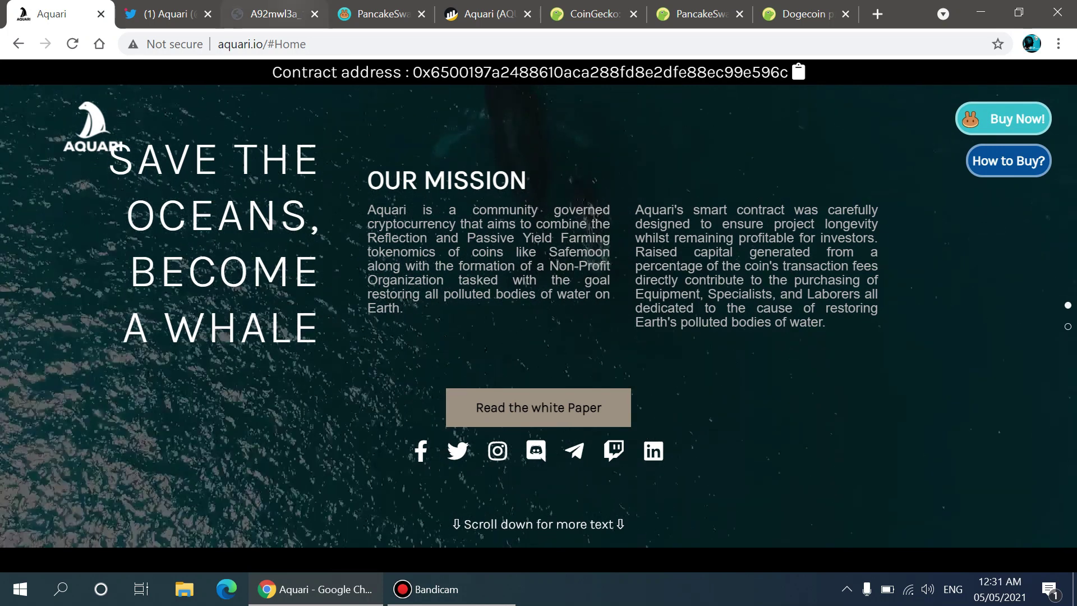
key(ctrl+3)
scroll(657, 336, down, 5)
scroll(657, 336, down, 5)
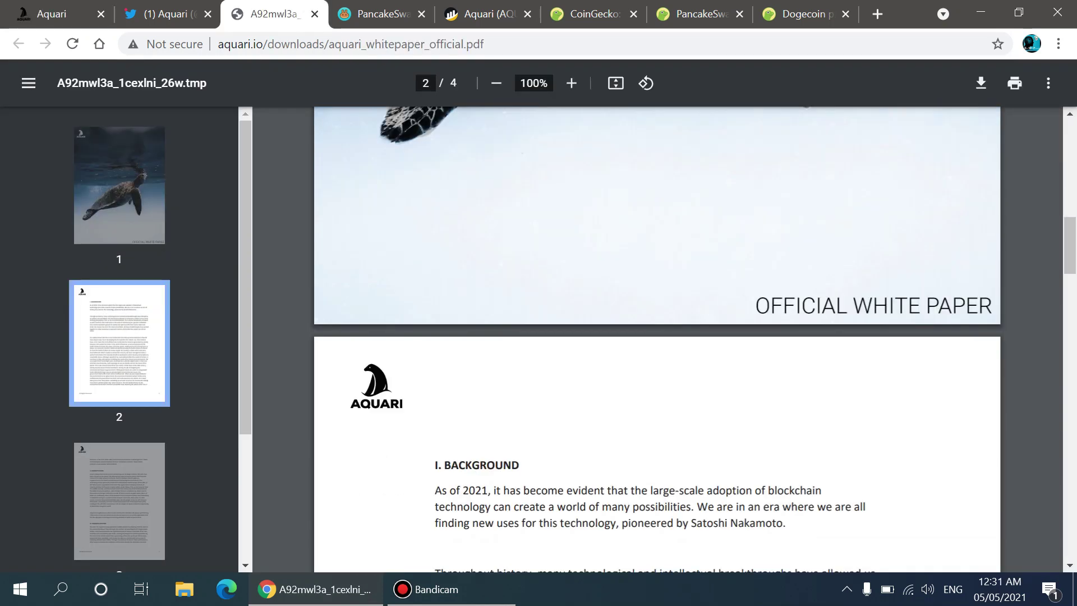
scroll(657, 336, down, 5)
scroll(656, 337, down, 4)
scroll(656, 337, down, 5)
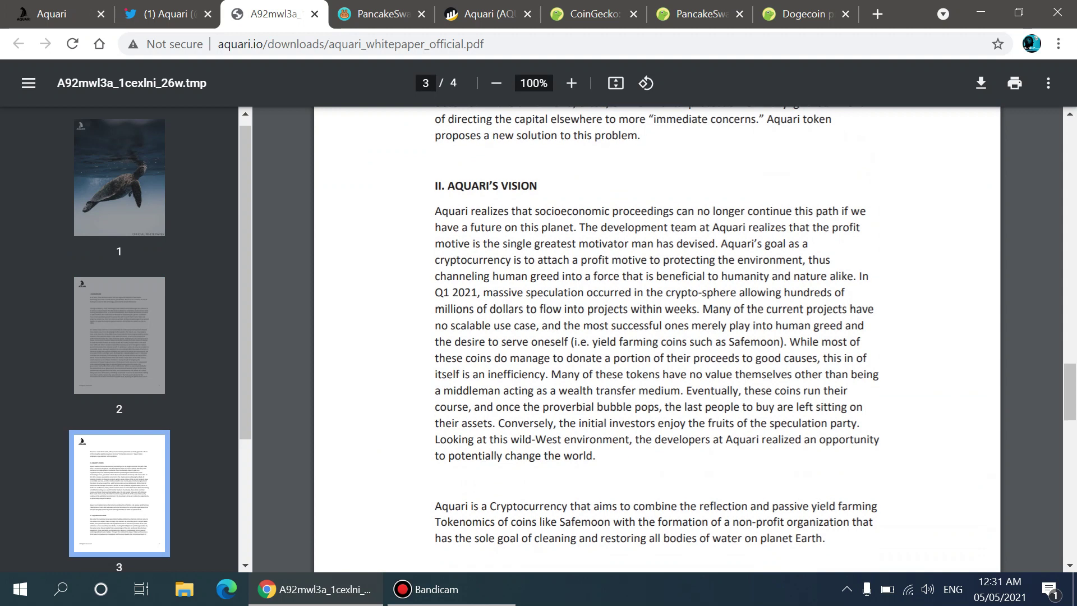
scroll(656, 336, down, 2)
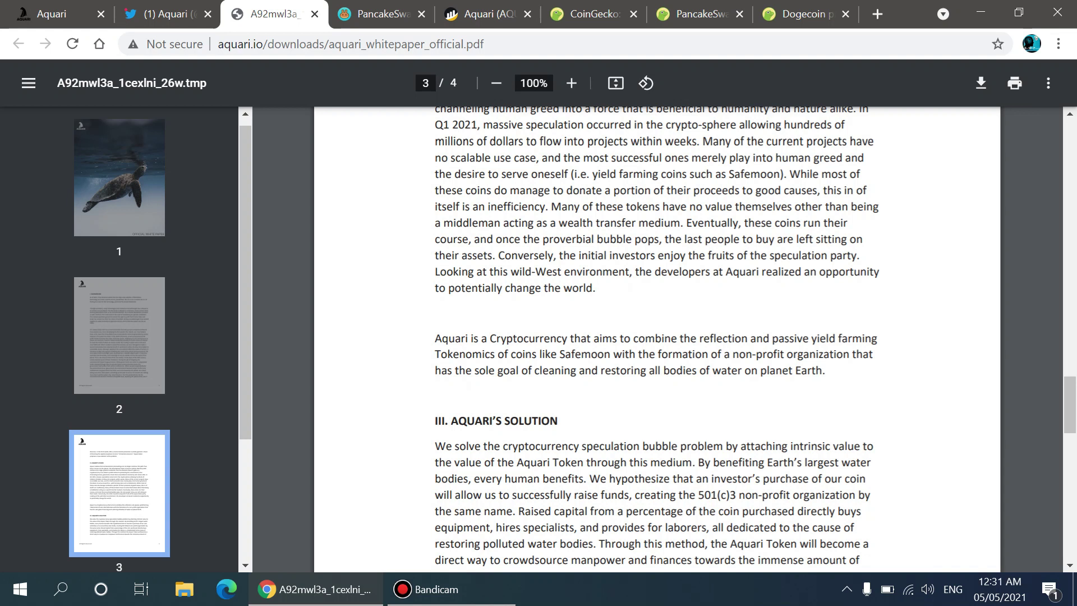
scroll(656, 337, up, 7)
scroll(657, 337, up, 3)
scroll(656, 337, up, 4)
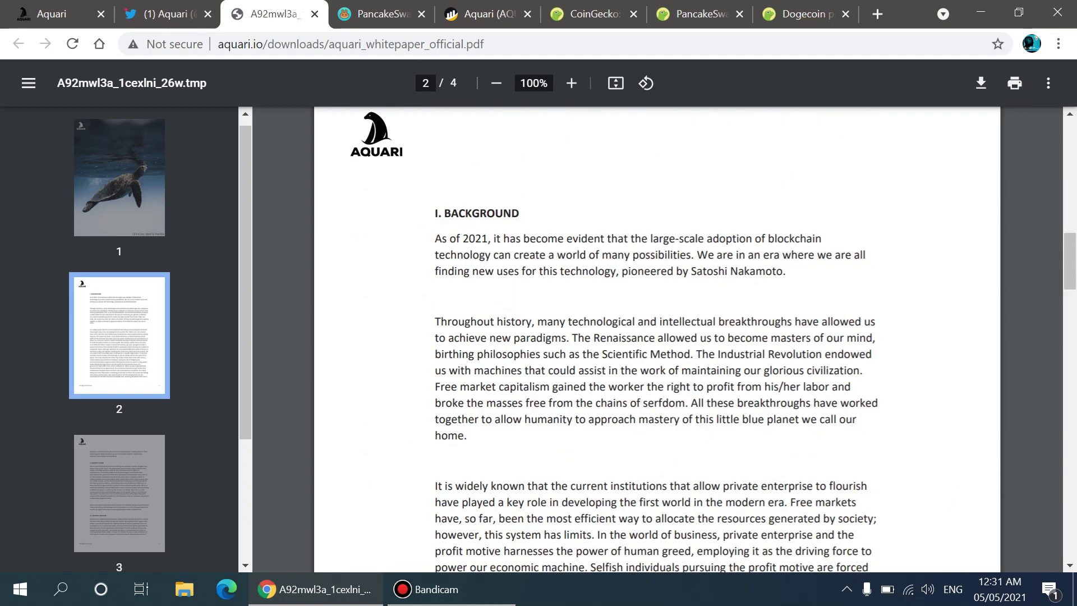
scroll(656, 337, up, 3)
scroll(657, 337, up, 2)
scroll(656, 337, up, 6)
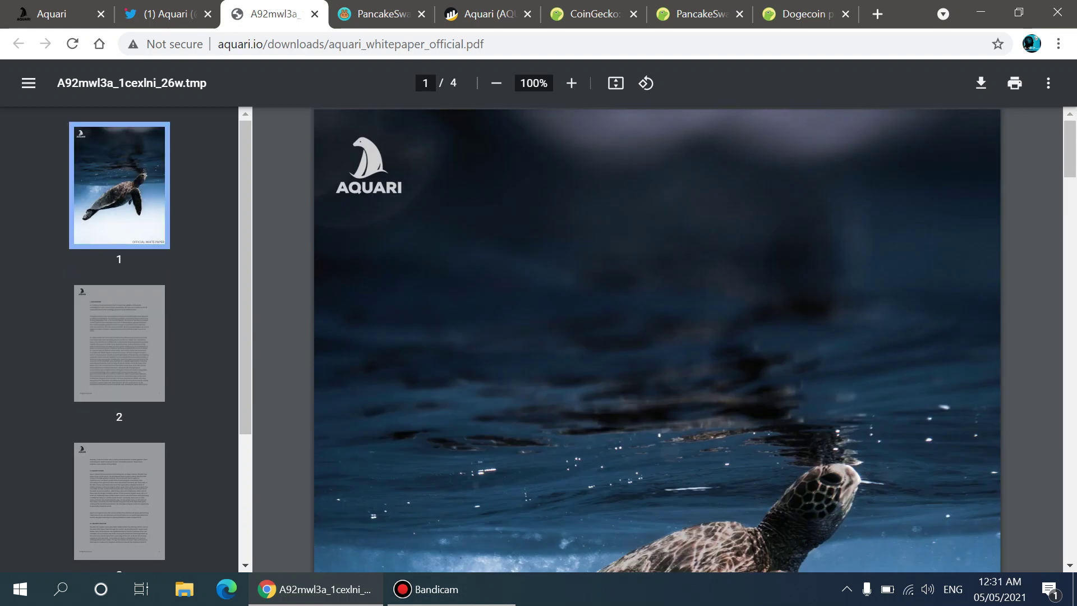
key(ctrl+shift+Tab)
key(ctrl+shift+Tab)
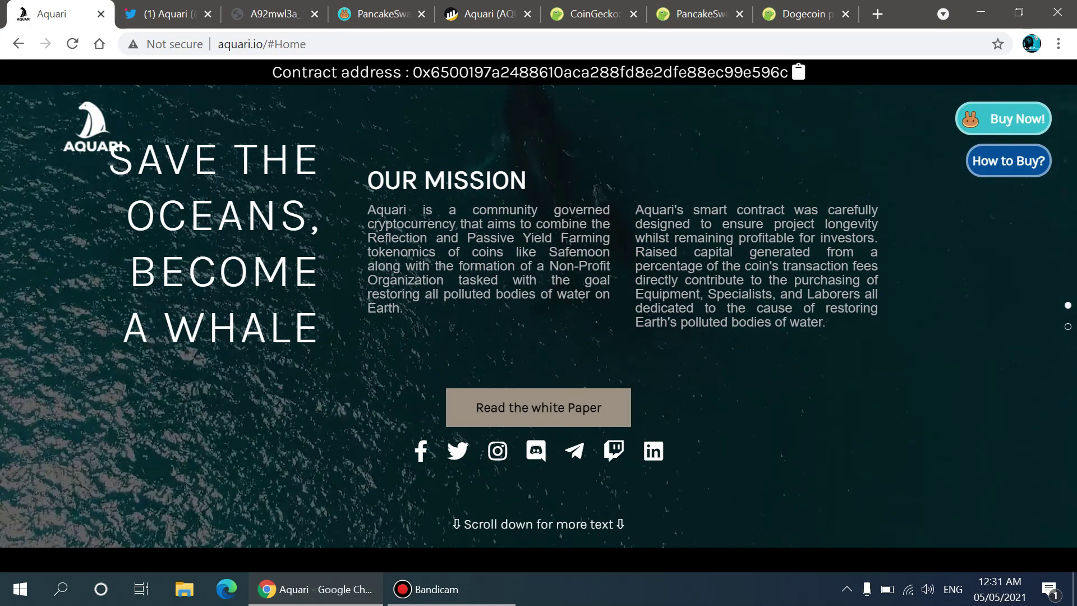
- Switch to the PancakeSwap tab quoting 1 BNB for about 33.26 million AQUARI
key(ctrl+4)
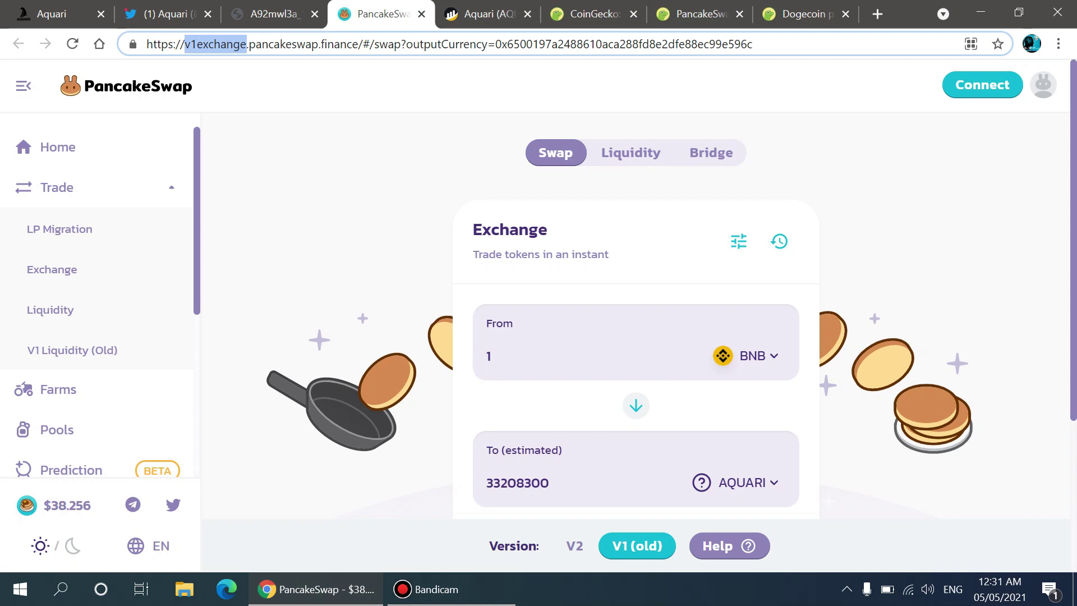
scroll(538, 336, down, 1)
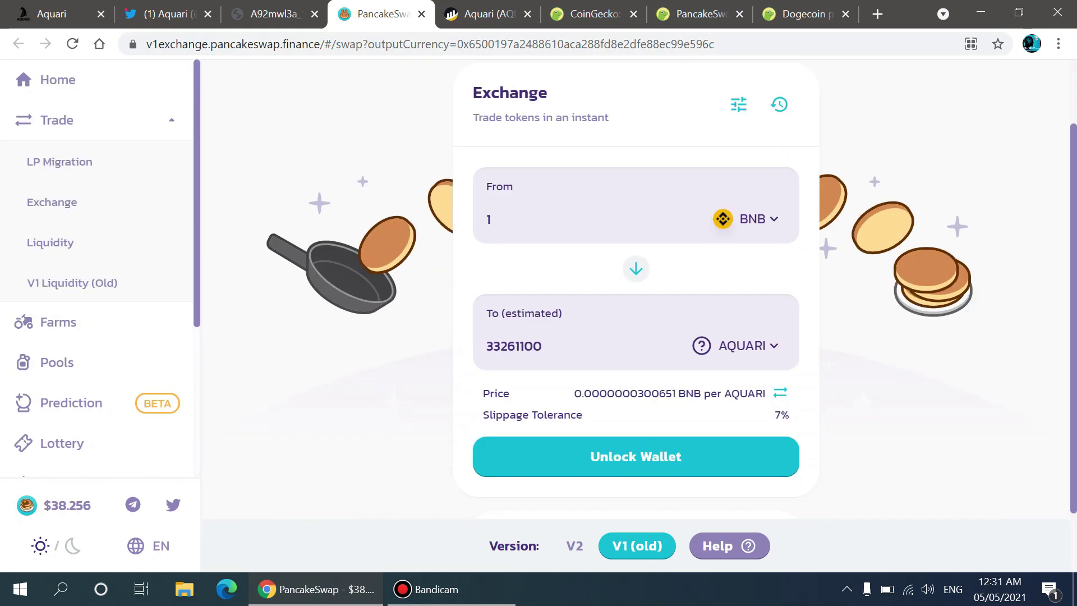
scroll(539, 337, up, 2)
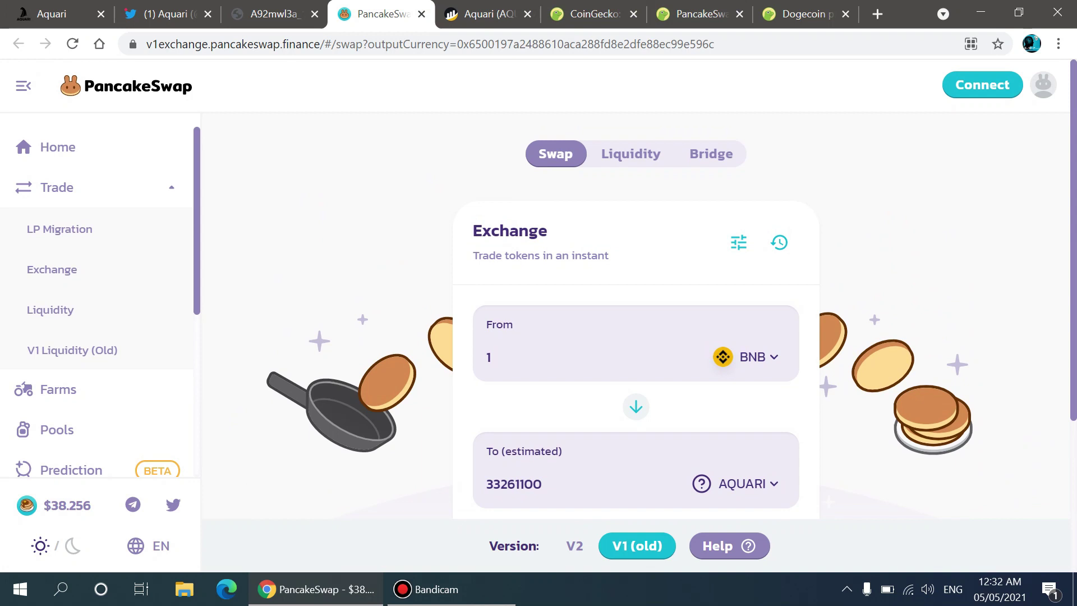